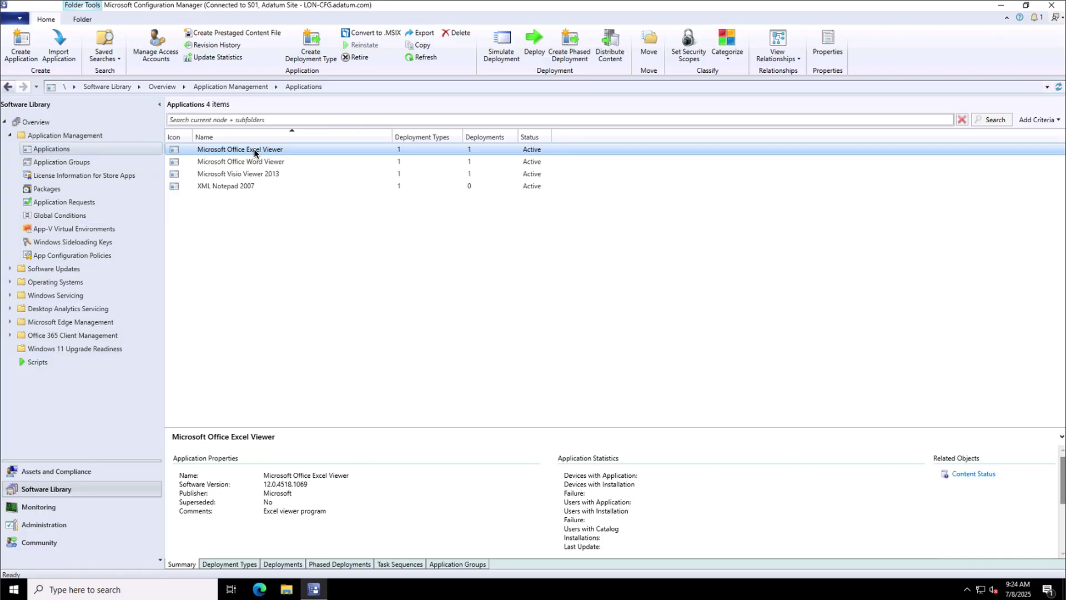
Delete Excel Viewer's All Users Install deployment from its Deployments tab, confirming with Yes
{"action": "left_click", "coordinate": [281, 564]}
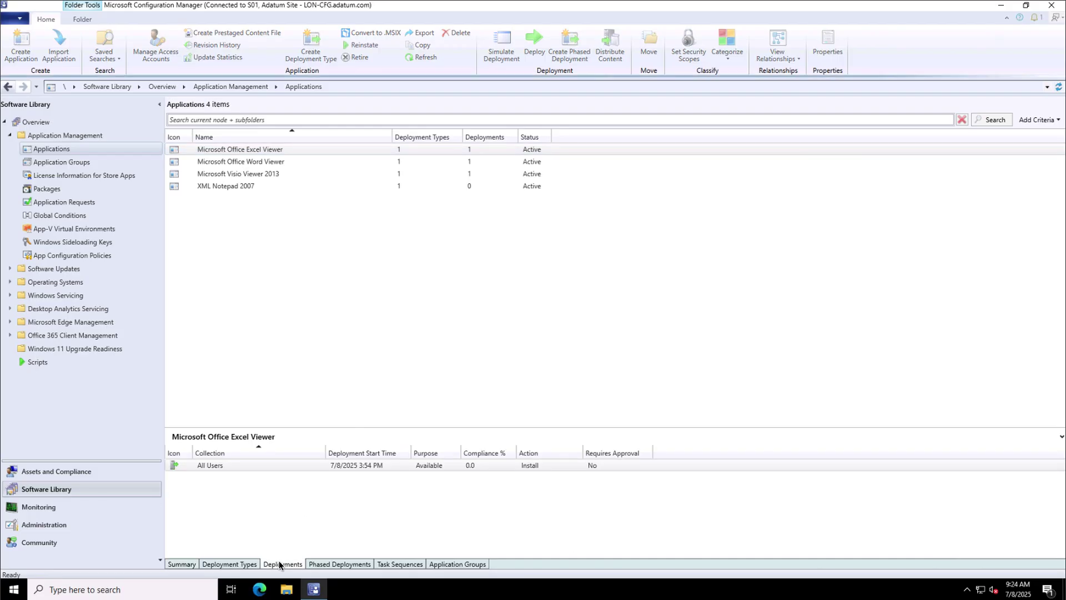
{"action": "left_click", "coordinate": [226, 466]}
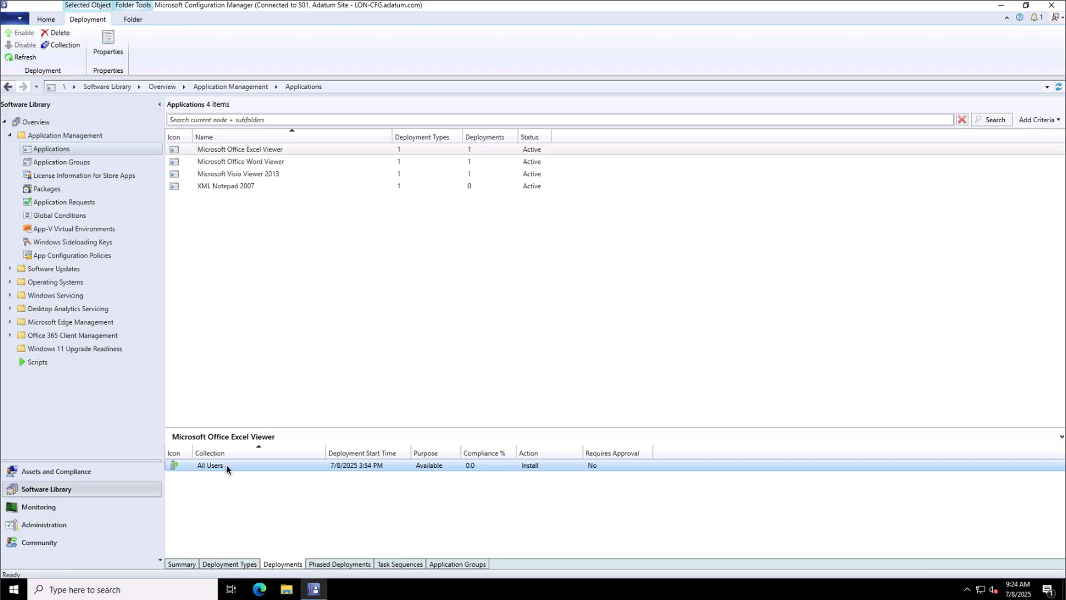
{"action": "right_click", "coordinate": [225, 464]}
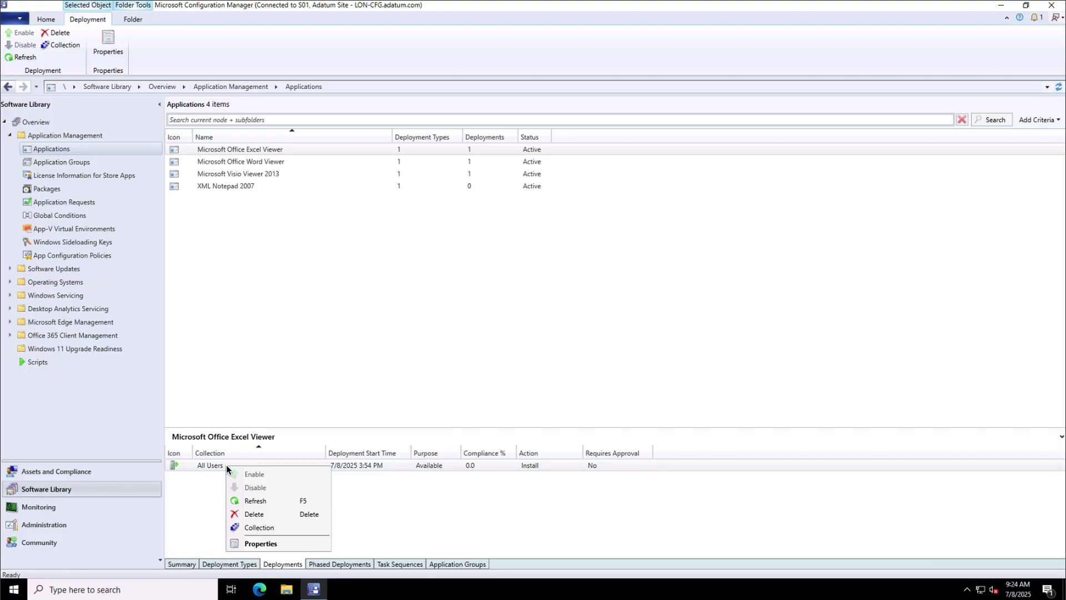
{"action": "left_click", "coordinate": [254, 515]}
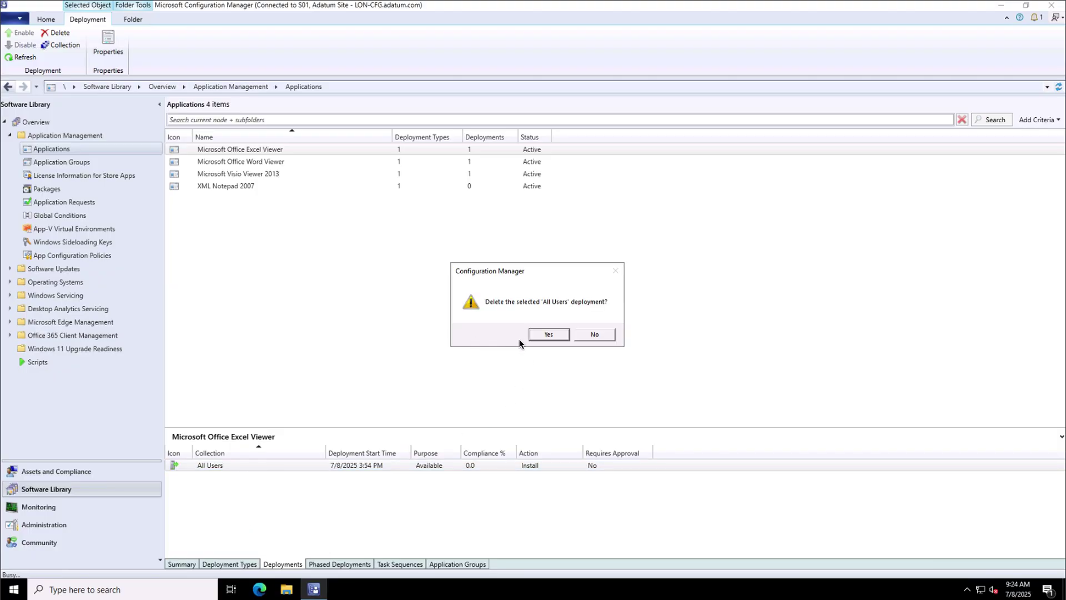
{"action": "left_click", "coordinate": [549, 332]}
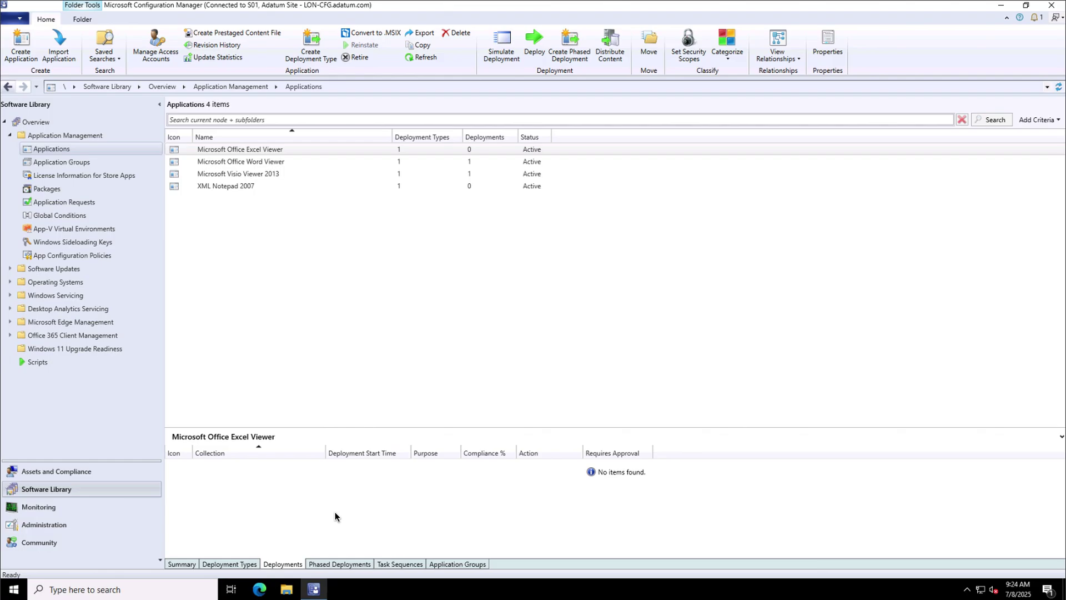
{"action": "left_click", "coordinate": [249, 564]}
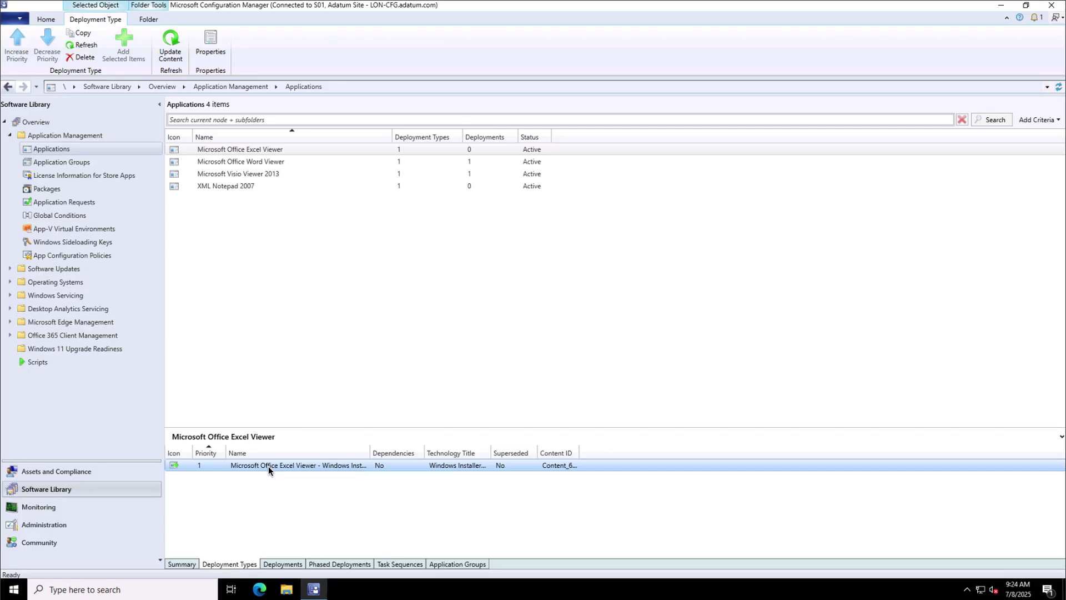
{"action": "double_click", "coordinate": [265, 465]}
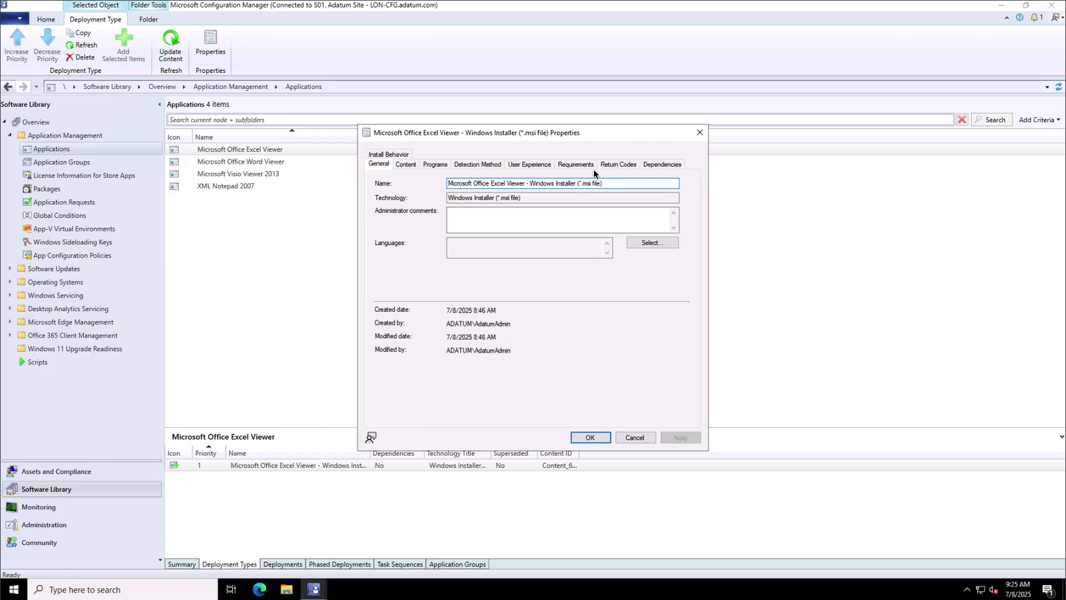
{"action": "left_click", "coordinate": [573, 165]}
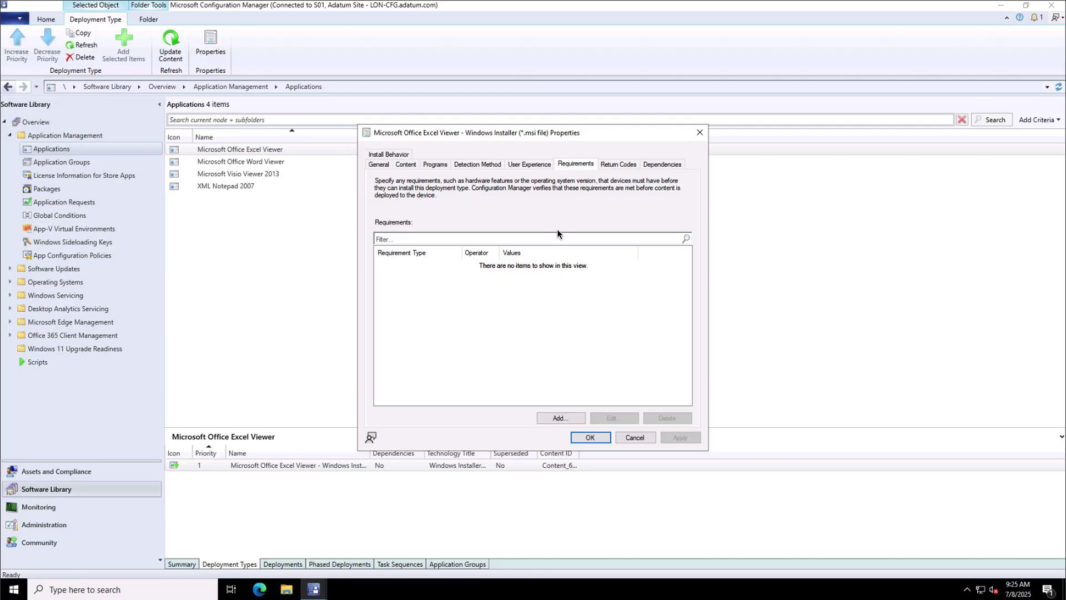
{"action": "left_click", "coordinate": [504, 318]}
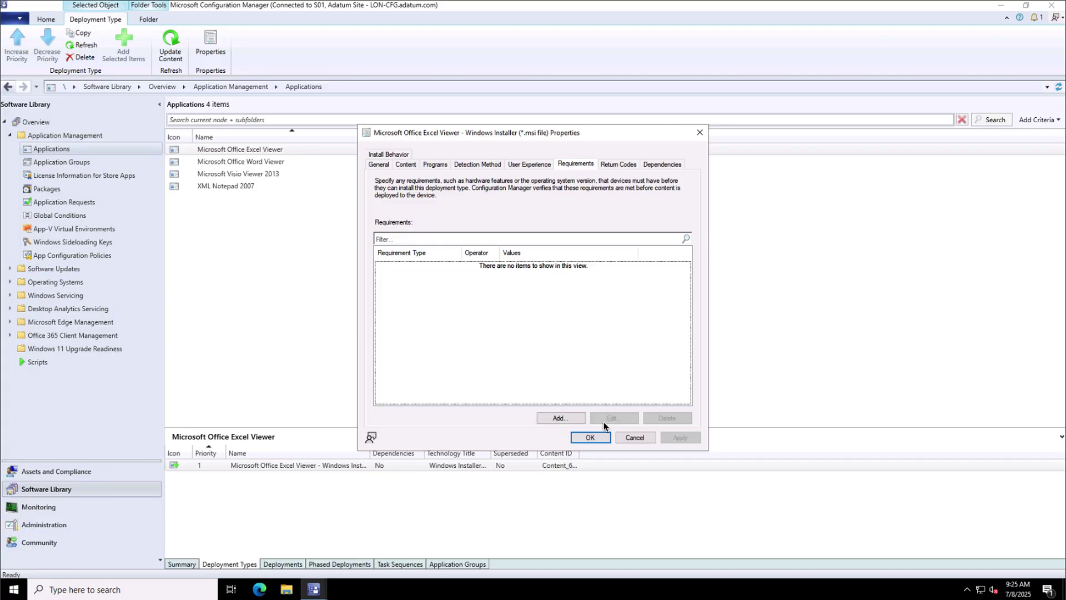
{"action": "left_click", "coordinate": [590, 437]}
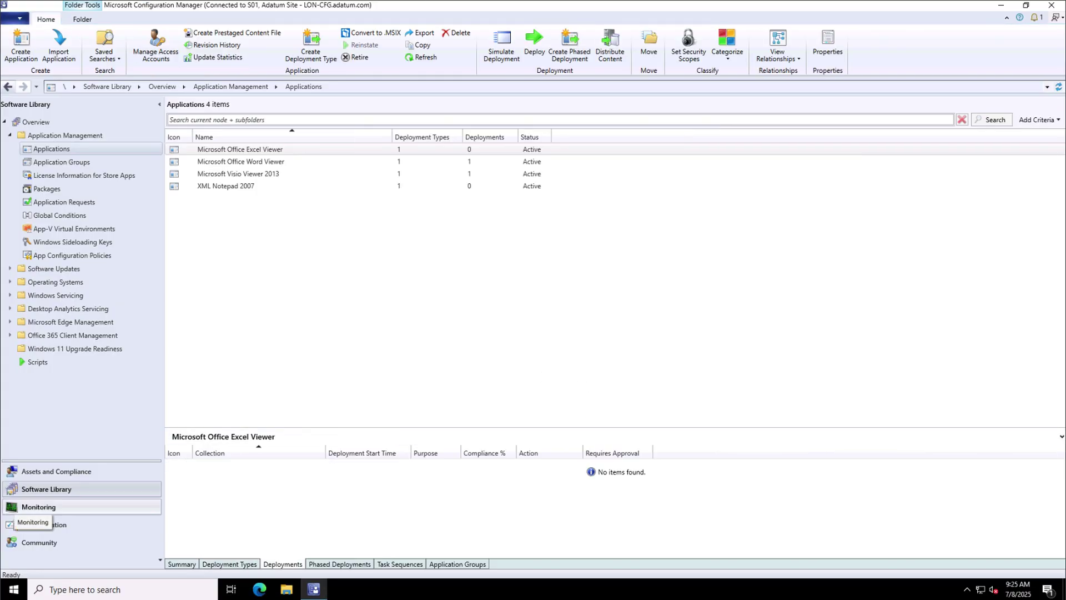
Start a Deploy Software Wizard for Microsoft Office Excel Viewer with All Users as the collection
{"action": "left_click", "coordinate": [259, 150]}
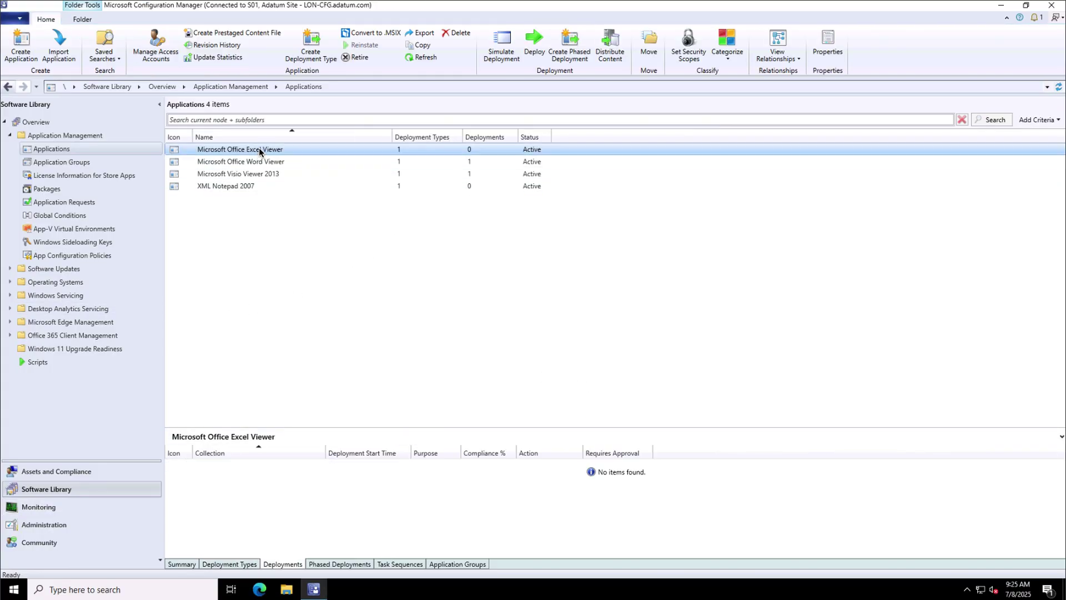
{"action": "right_click", "coordinate": [259, 151]}
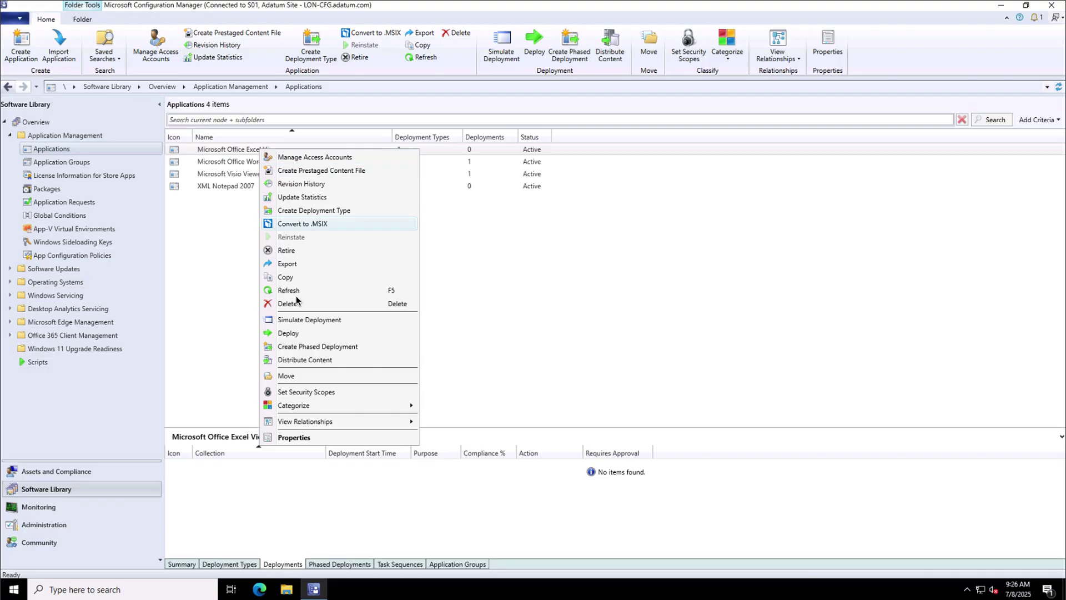
{"action": "left_click", "coordinate": [287, 334]}
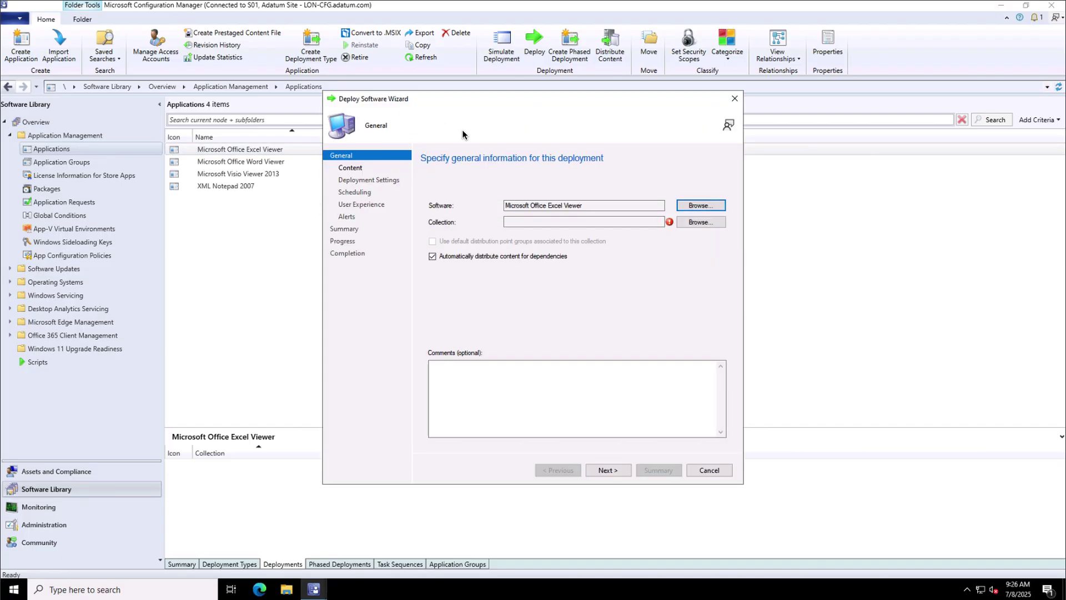
{"action": "left_click", "coordinate": [700, 221]}
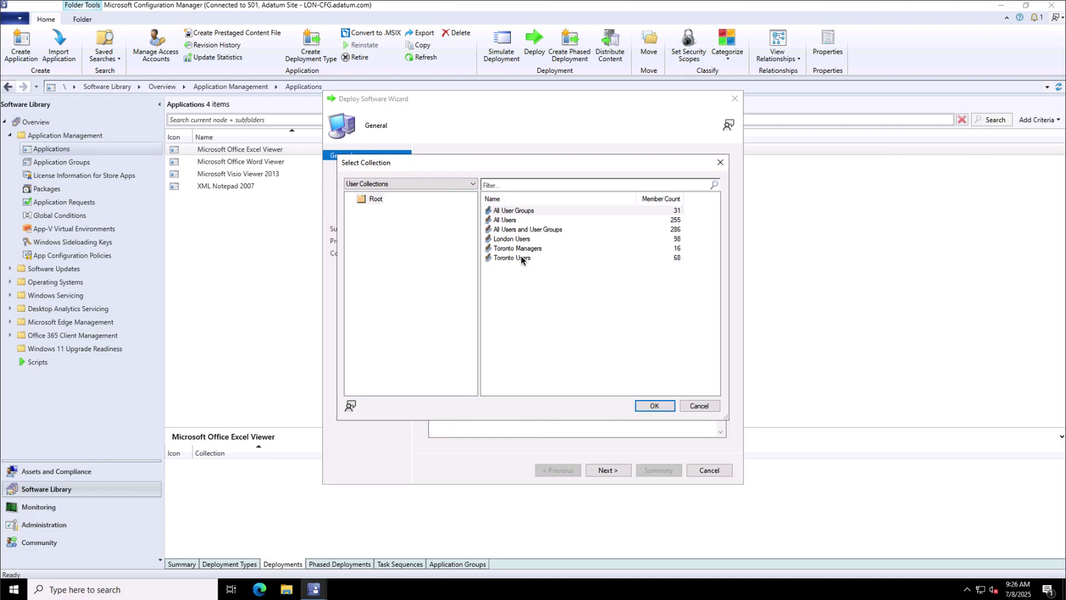
{"action": "left_click", "coordinate": [510, 221]}
{"action": "left_click", "coordinate": [653, 405]}
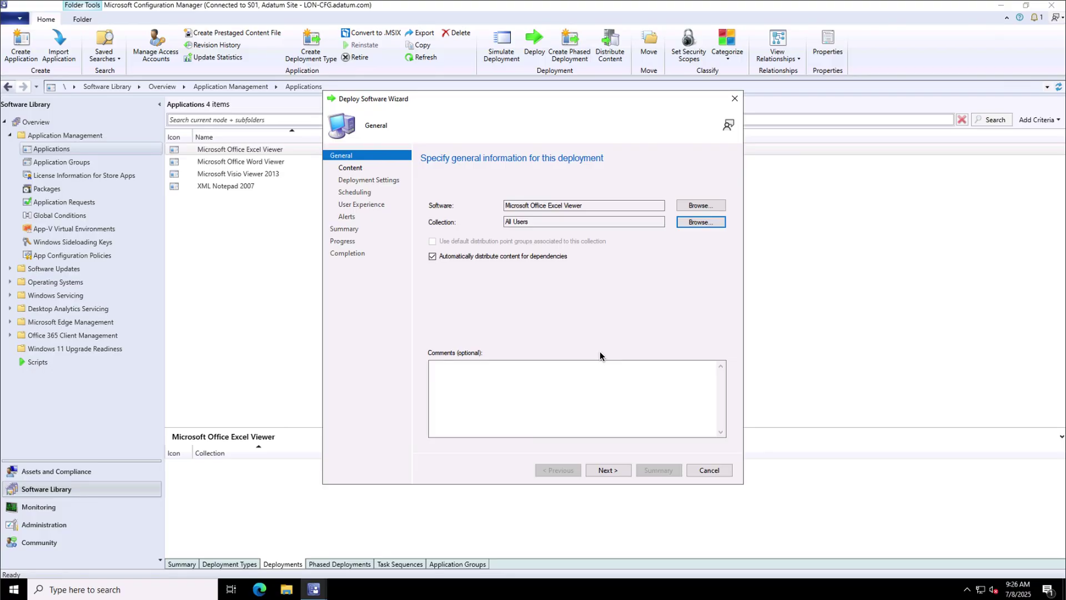
Set the deployment action to Uninstall on the Deployment Settings page
{"action": "left_click", "coordinate": [607, 471]}
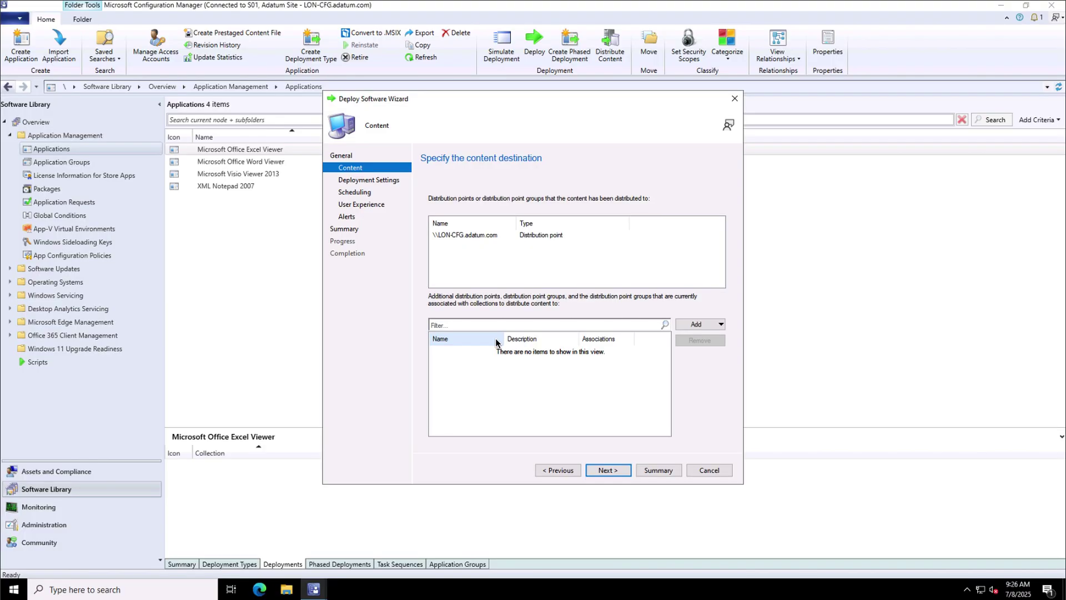
{"action": "left_click", "coordinate": [611, 470]}
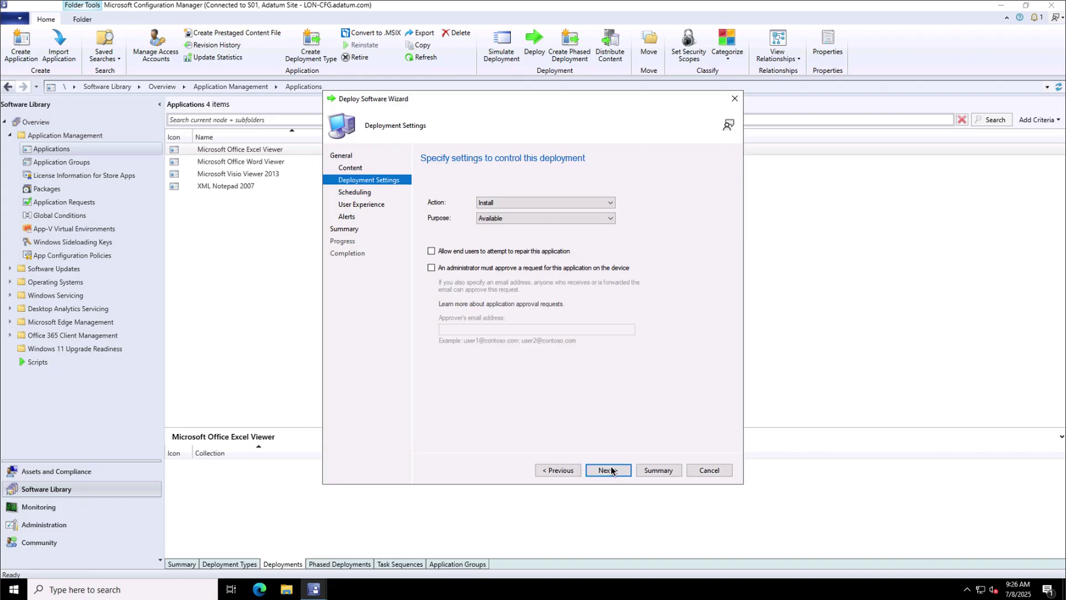
{"action": "left_click", "coordinate": [498, 203]}
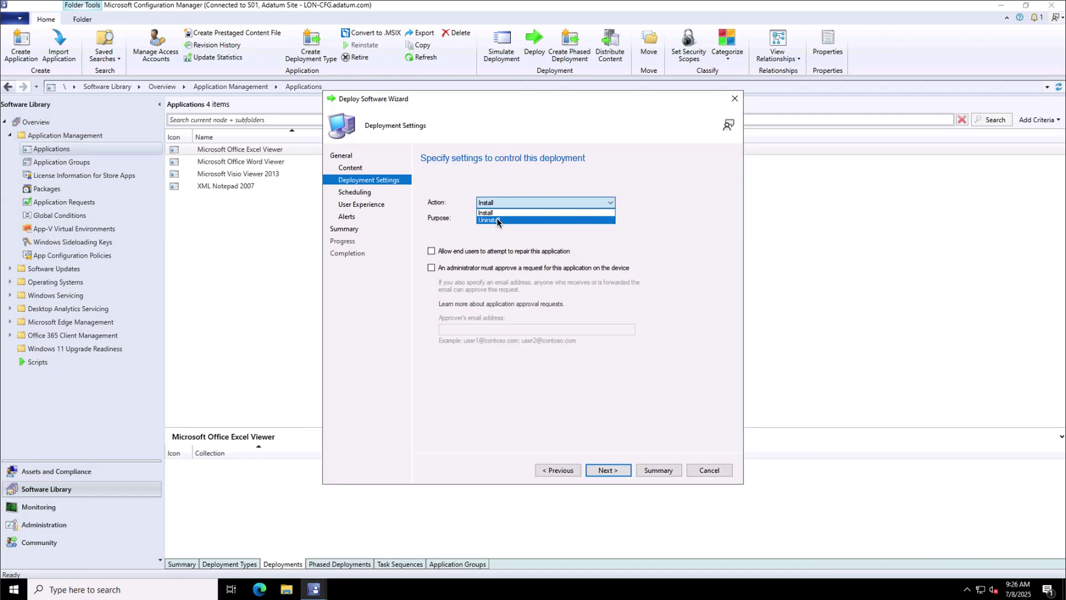
{"action": "left_click", "coordinate": [497, 220]}
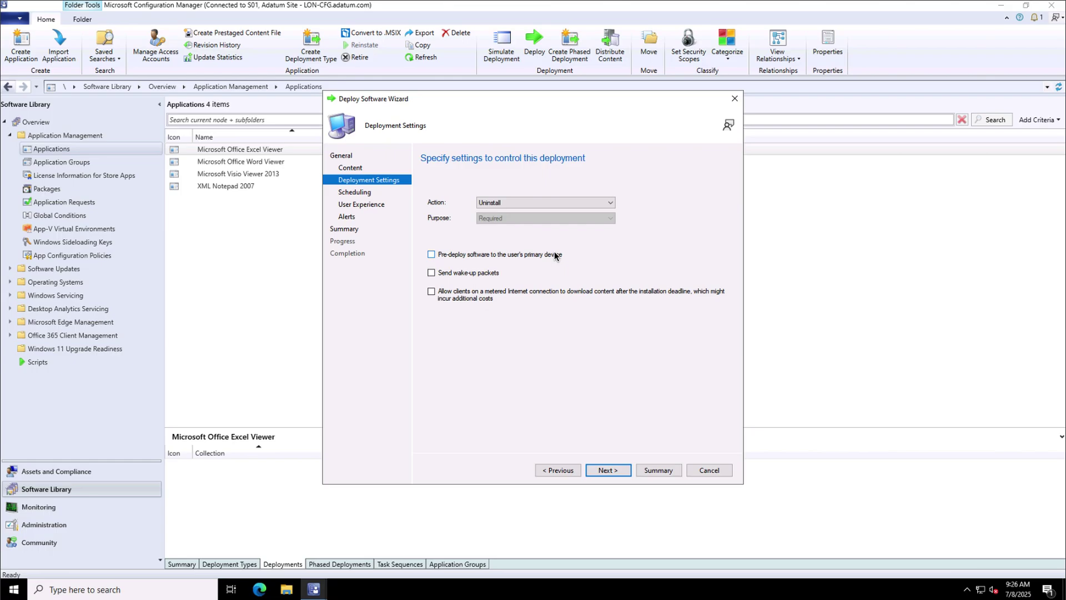
Accept the remaining wizard pages, create the Required Uninstall deployment, and close the wizard
{"action": "left_click", "coordinate": [605, 471]}
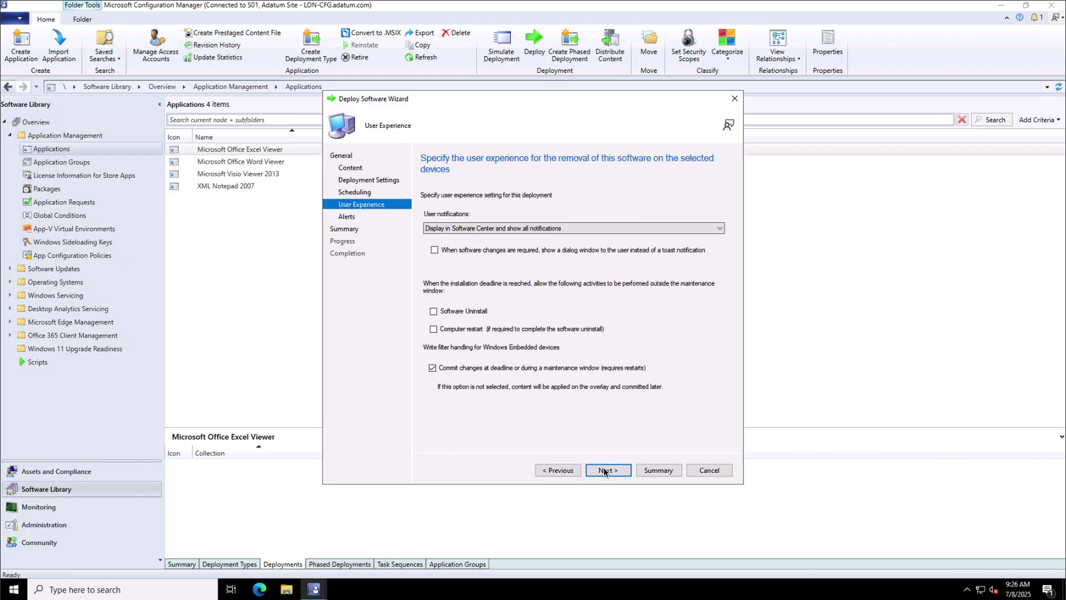
{"action": "left_click", "coordinate": [605, 471]}
{"action": "left_click", "coordinate": [605, 471]}
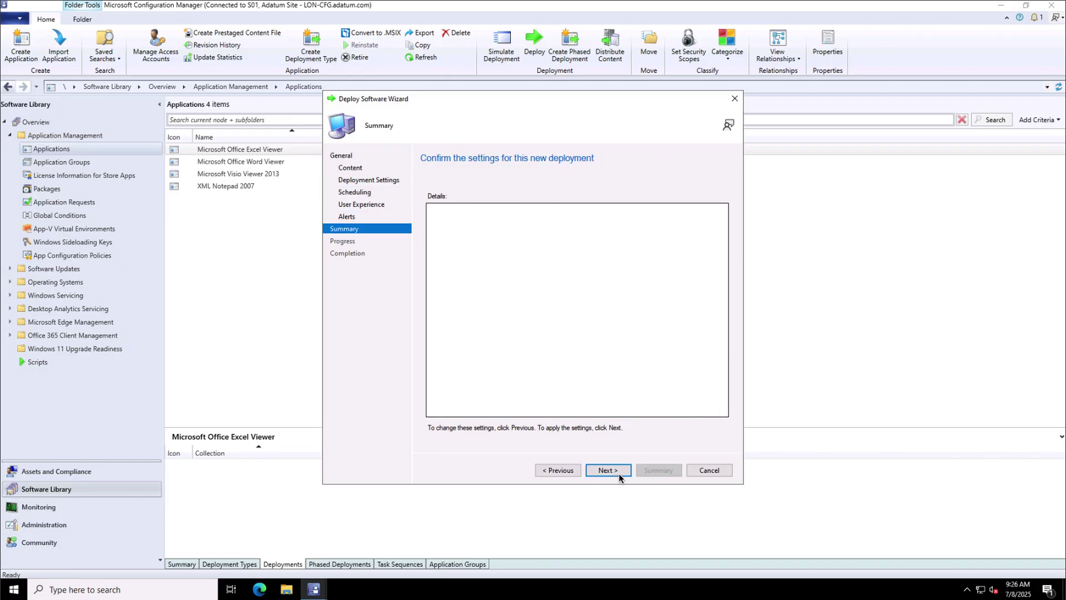
{"action": "left_click", "coordinate": [607, 471]}
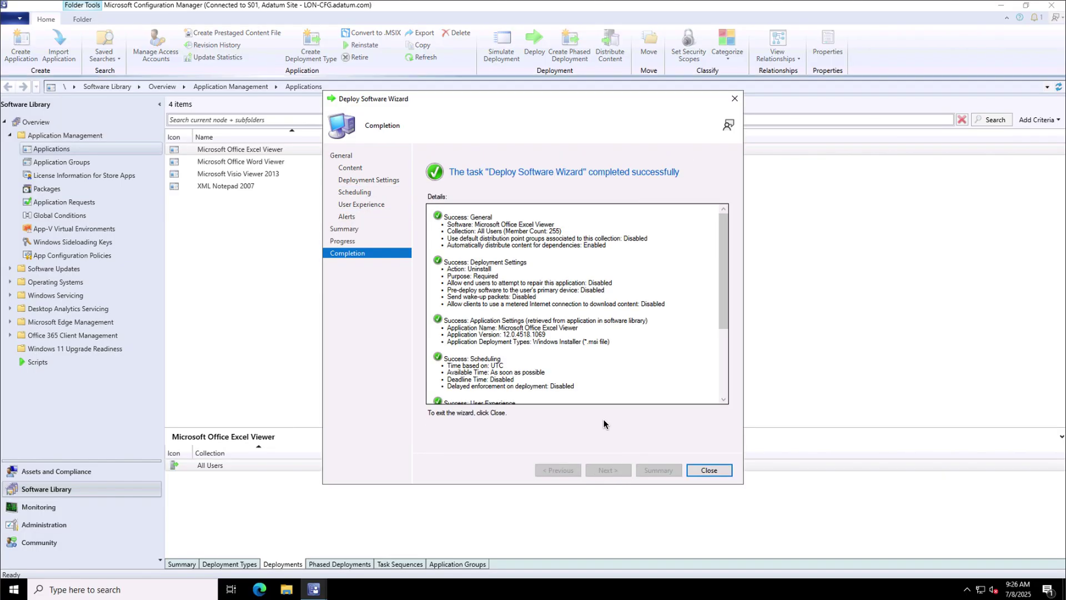
{"action": "left_click", "coordinate": [708, 471]}
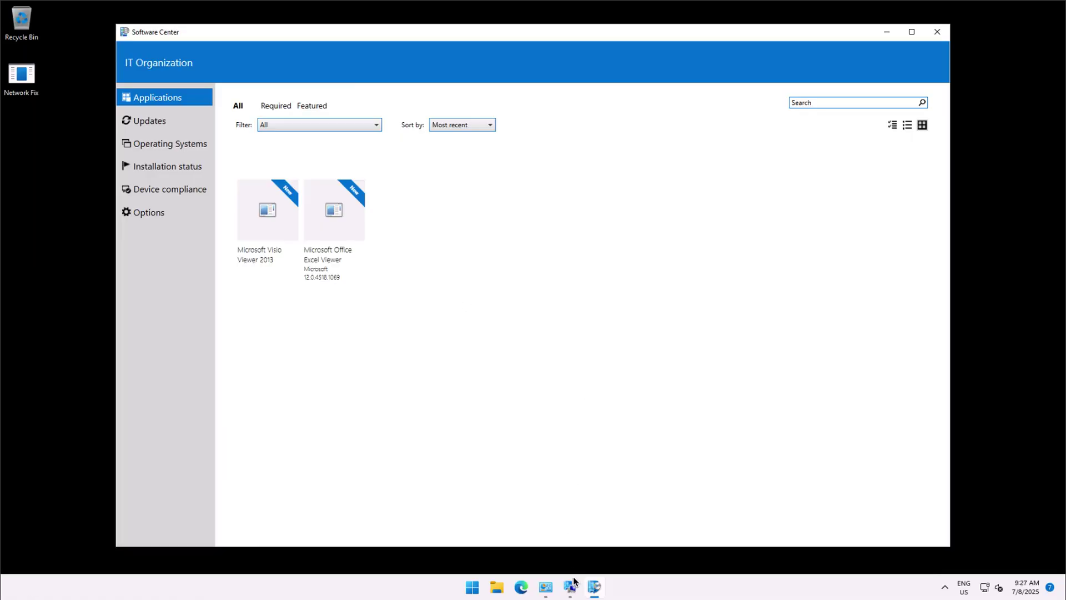
Run the User Policy Retrieval & Evaluation Cycle from the client's Actions tab
{"action": "left_click", "coordinate": [547, 504]}
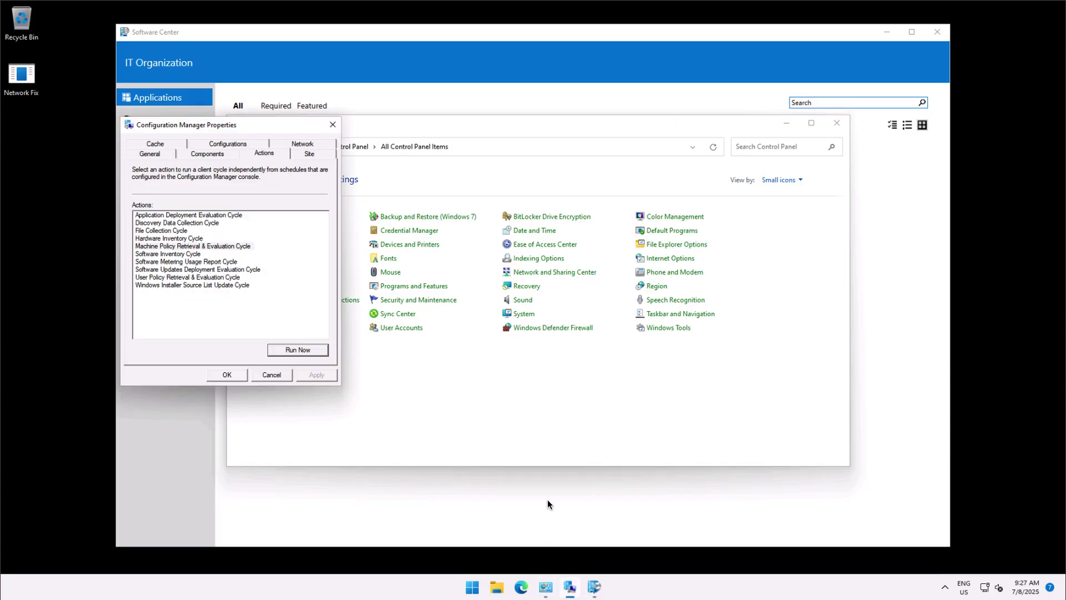
{"action": "left_click", "coordinate": [258, 154]}
{"action": "left_click", "coordinate": [147, 278]}
{"action": "left_click", "coordinate": [296, 350]}
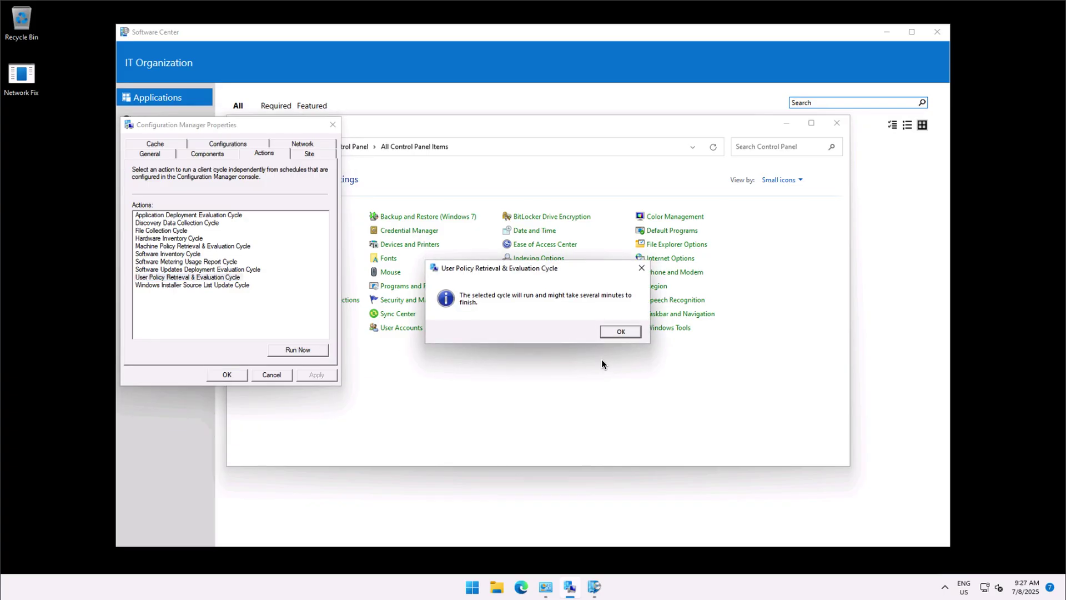
{"action": "left_click", "coordinate": [618, 333]}
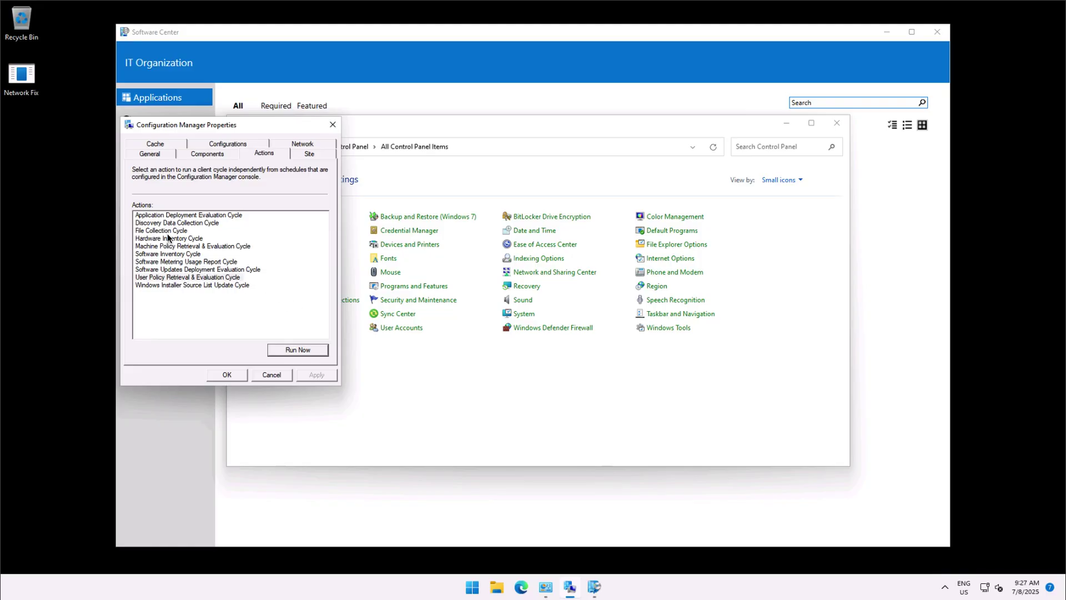
Run the Application Deployment Evaluation Cycle and acknowledge its start notice
{"action": "left_click", "coordinate": [166, 215]}
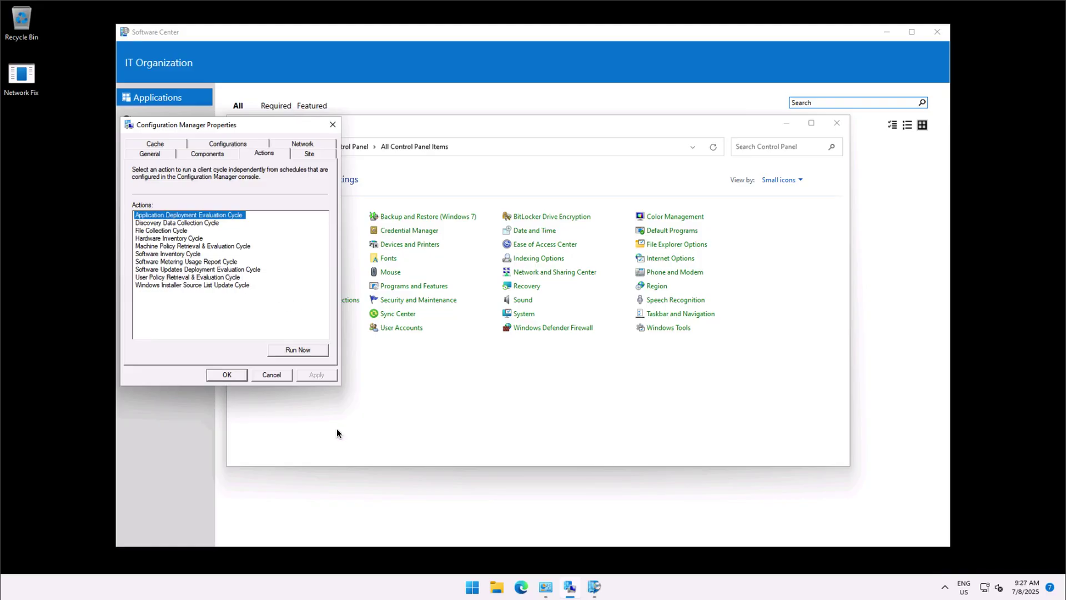
{"action": "left_click", "coordinate": [306, 354]}
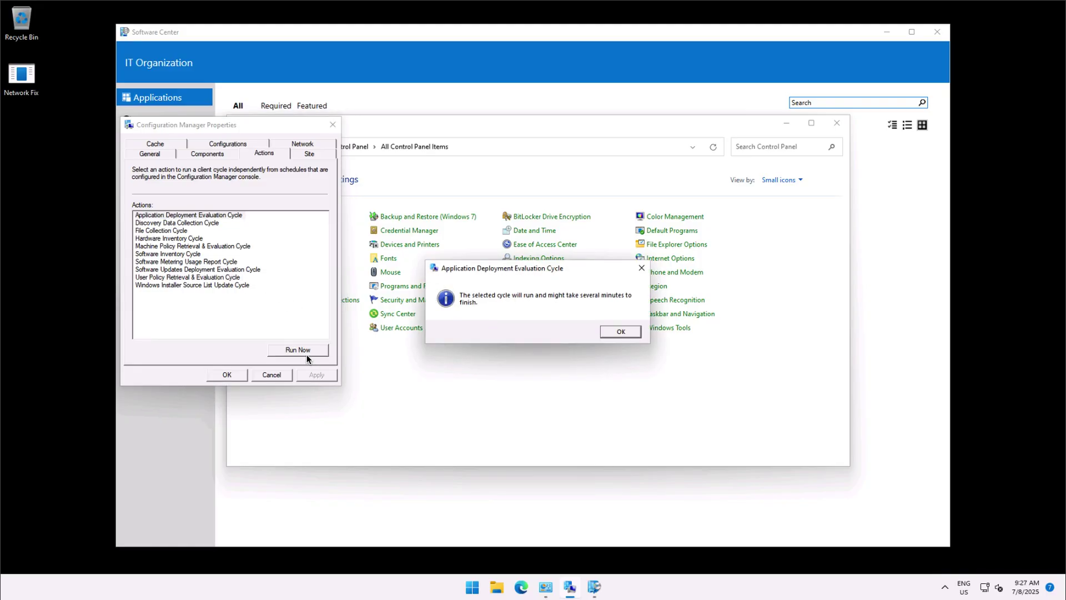
{"action": "left_click", "coordinate": [618, 331]}
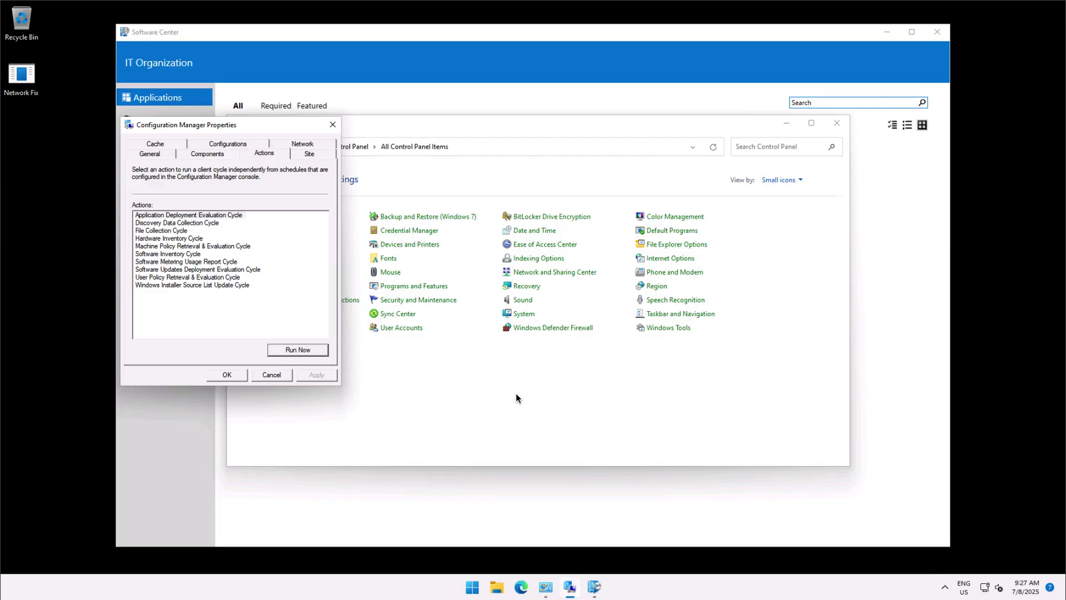
Refresh Software Center's Applications list so only Microsoft Visio Viewer 2013 remains
{"action": "left_click", "coordinate": [594, 586]}
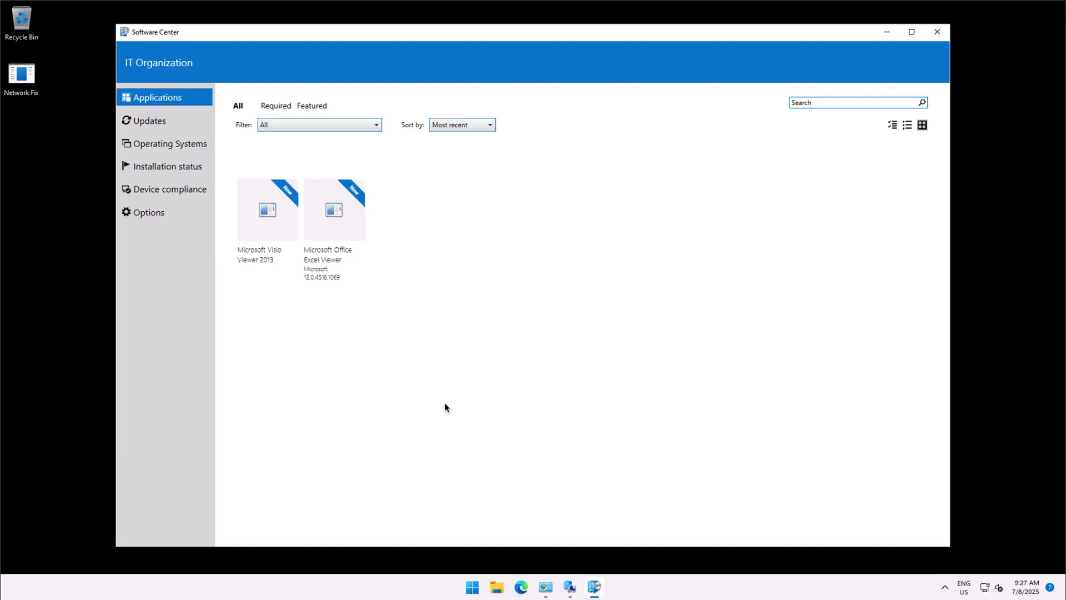
{"action": "left_click", "coordinate": [149, 121]}
{"action": "left_click", "coordinate": [148, 96]}
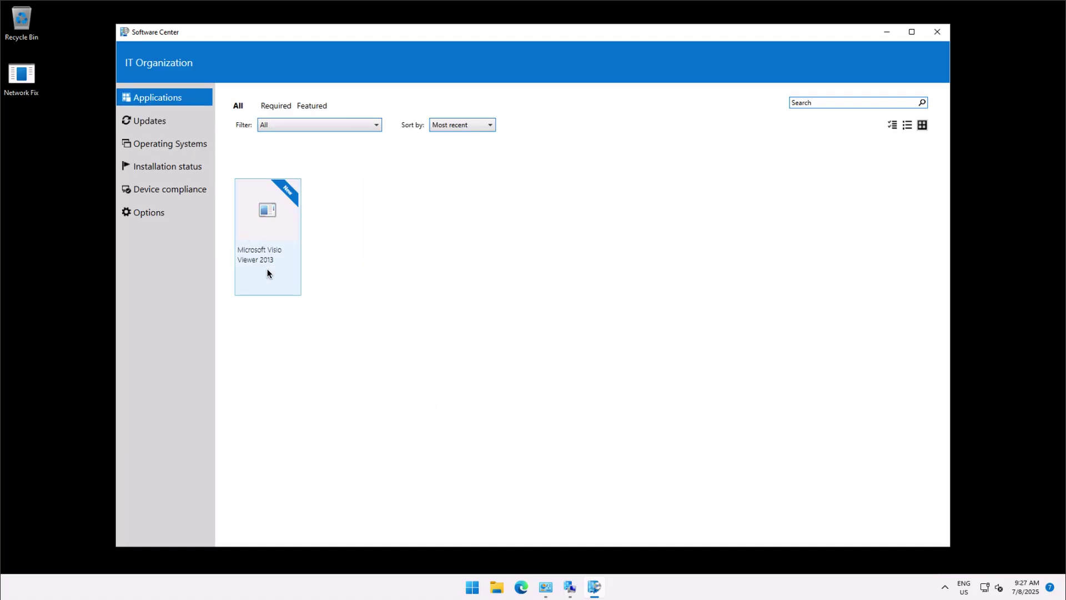